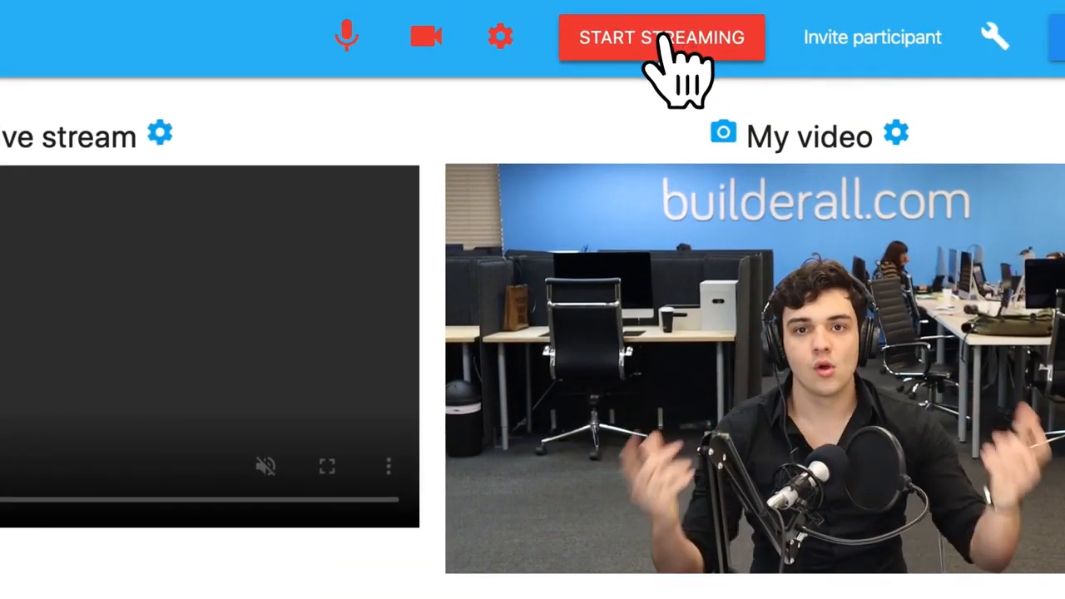
Start streaming the live video.
left_click(661, 26)
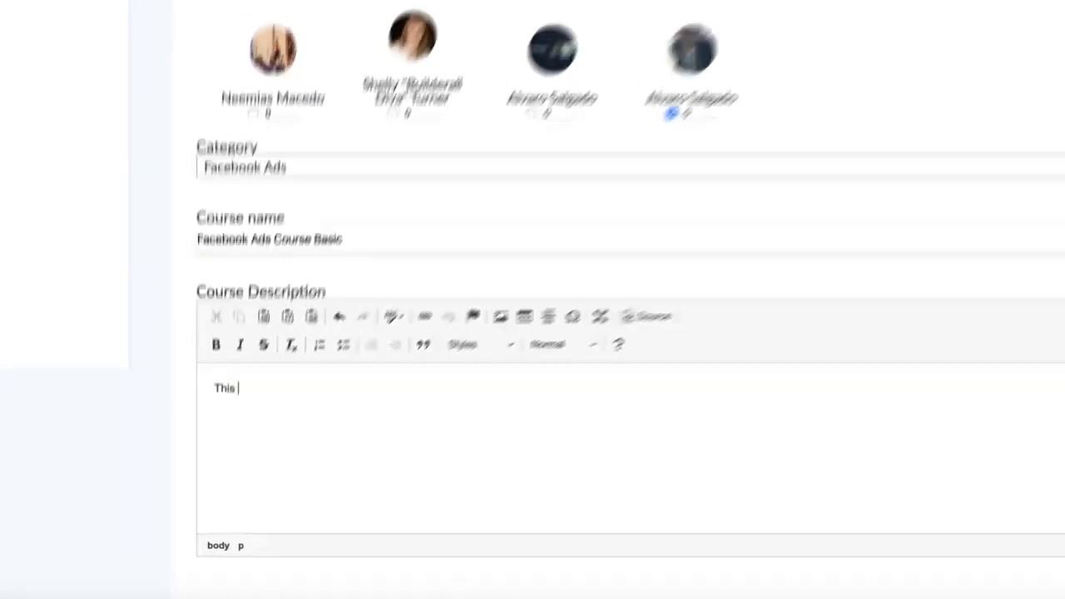
Continue the description of the Facebook Ads Course Basic with "is a complete" after "This".
type("is a complete")
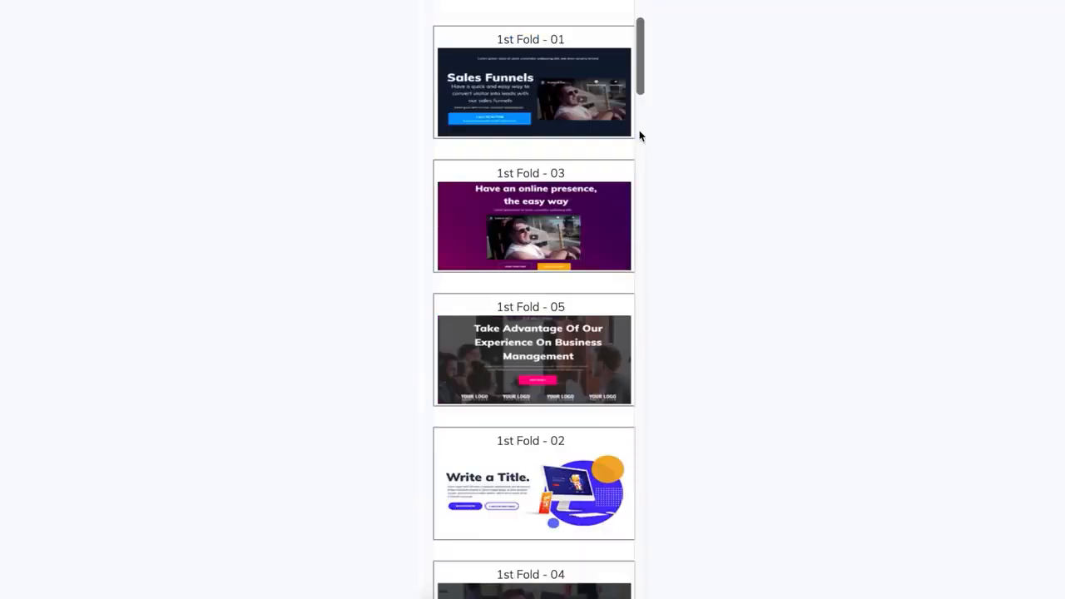
Add the ready-made Financial Analyst 1st Fold panel to the blank page.
scroll(638, 133, "down", 10)
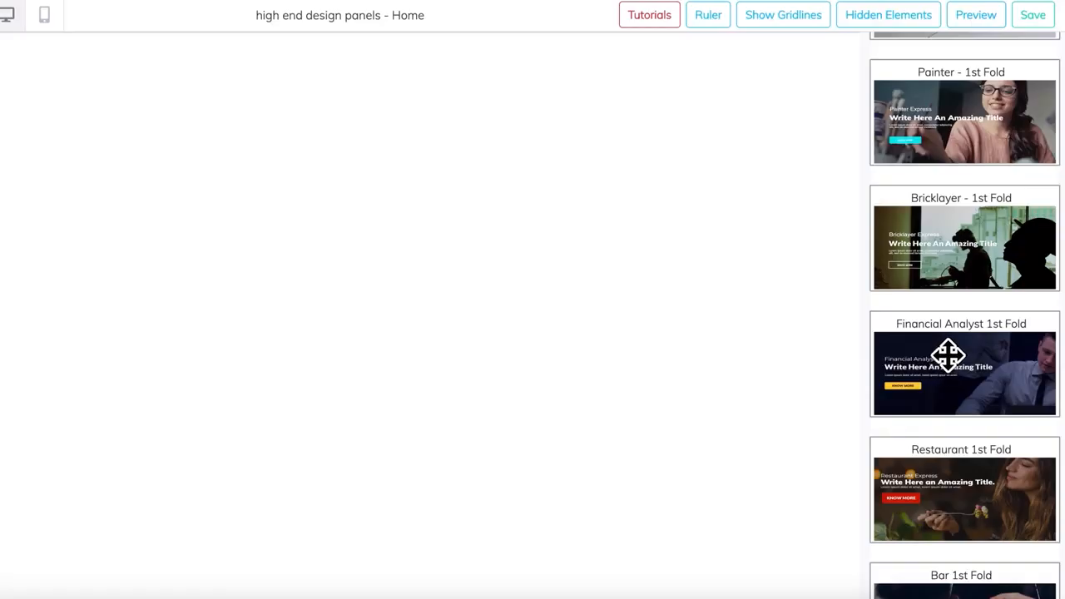
left_click_drag(945, 355, 602, 368)
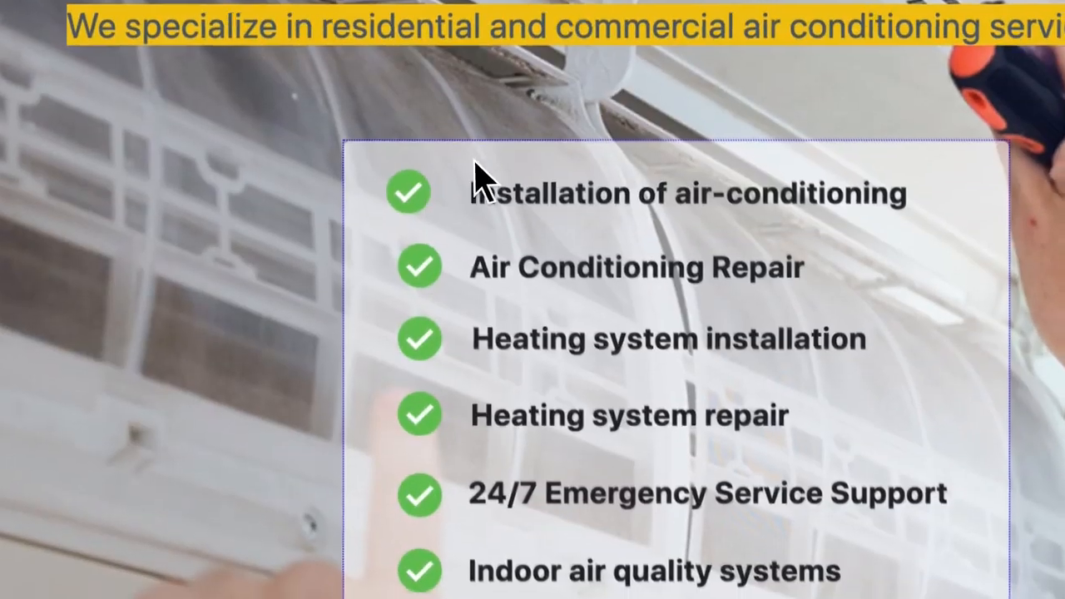
left_click(340, 35)
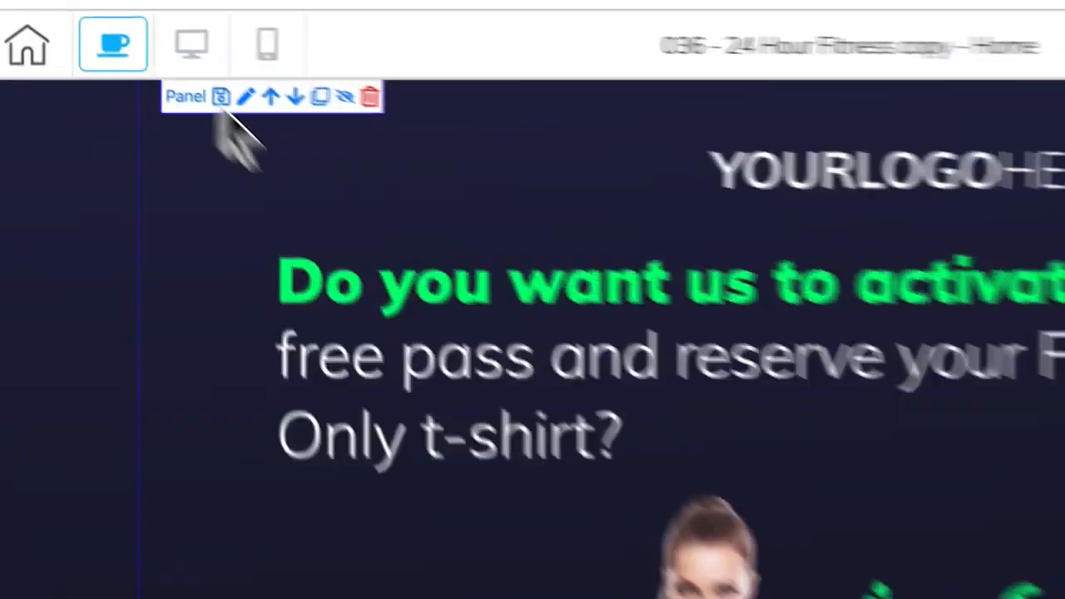
Save the fitness page's header panel as a personal element.
left_click(238, 104)
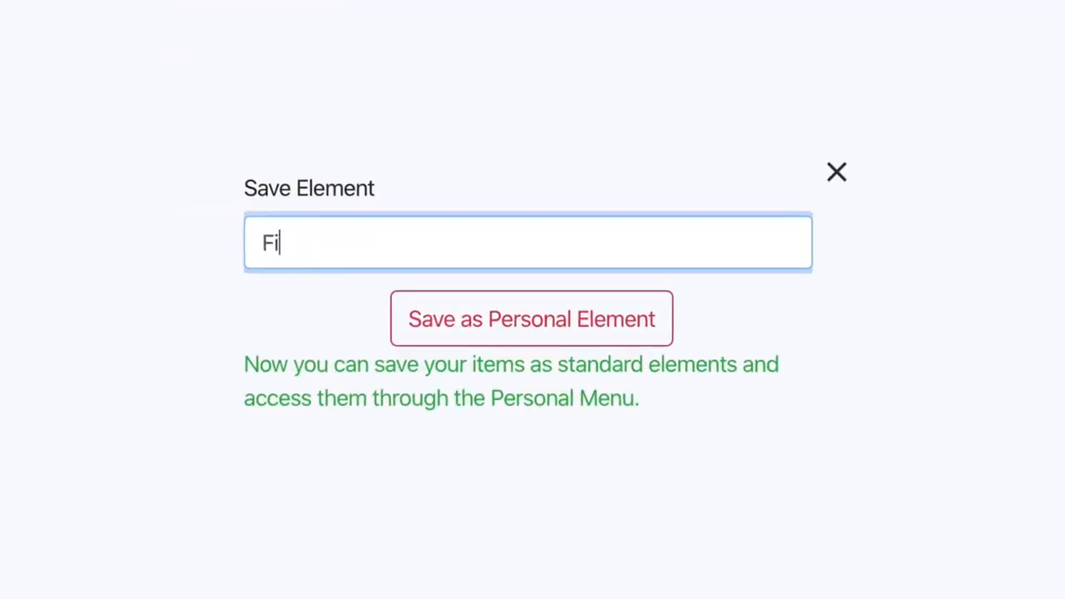
left_click(578, 322)
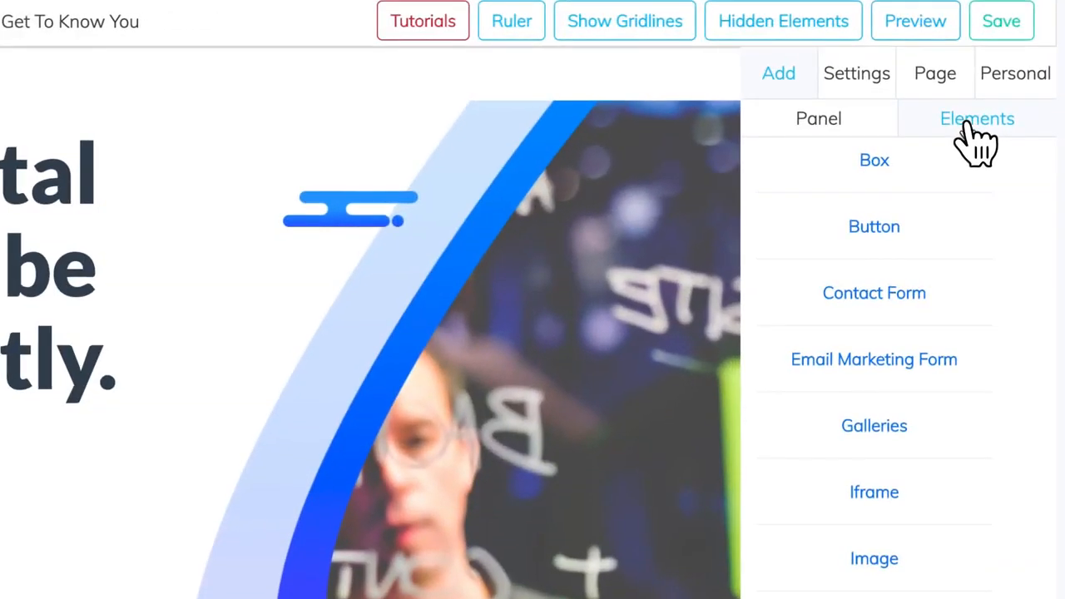
Place the email marketing form with the green Get Instant Access button on the page and save its mailing list selection.
left_click(960, 361)
scroll(960, 361, "down", 2)
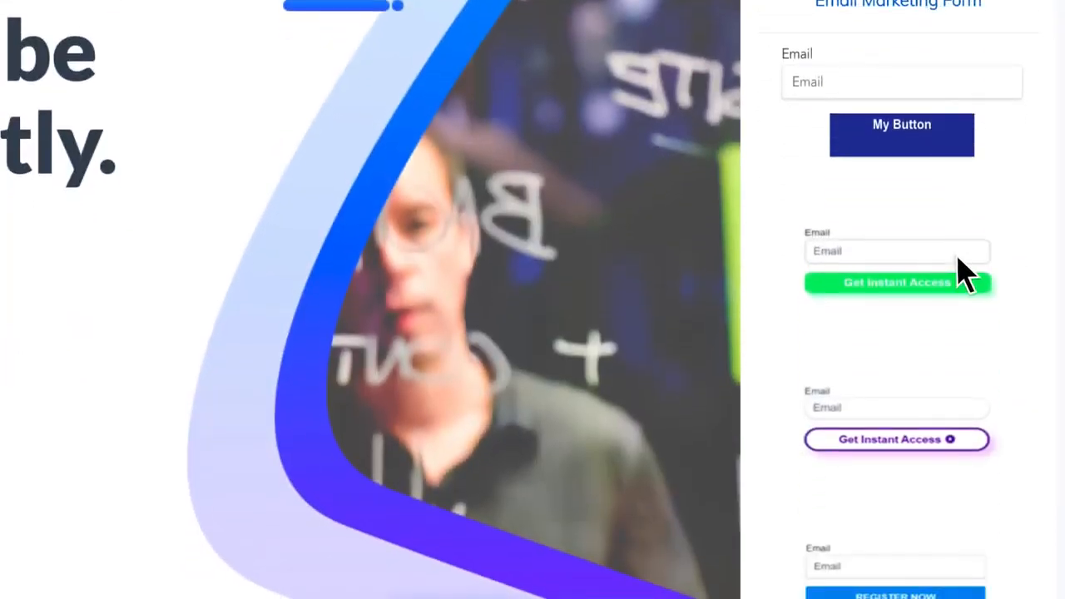
left_click_drag(965, 270, 302, 283)
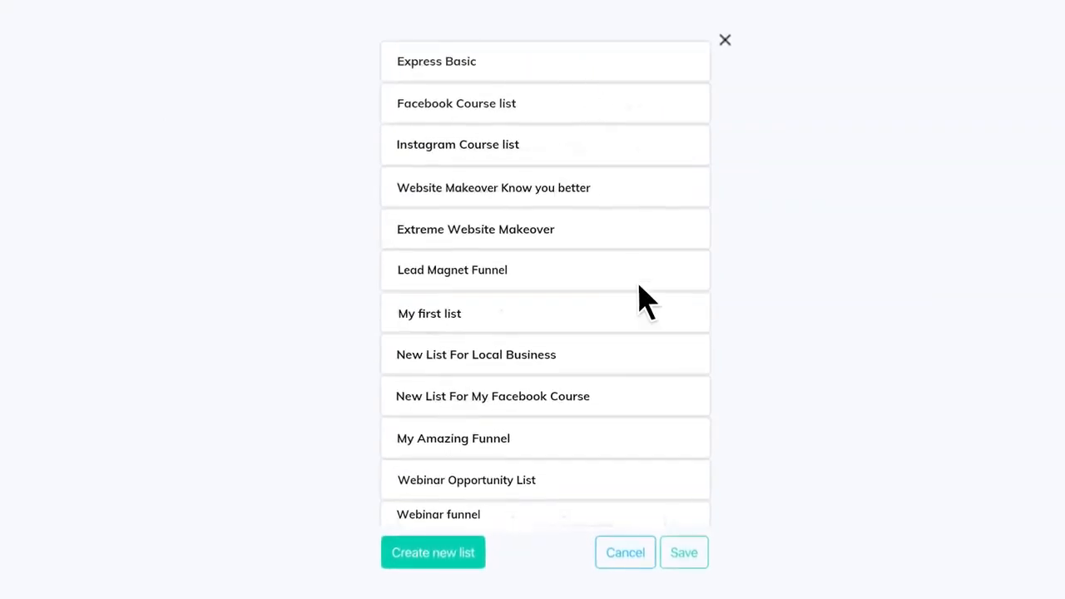
left_click(680, 549)
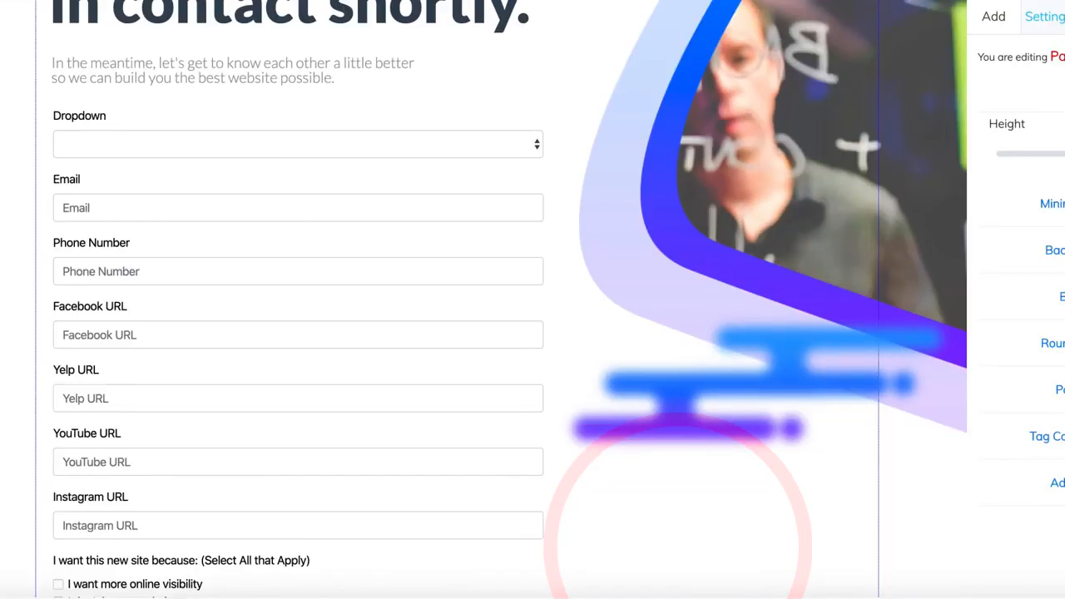
scroll(466, 299, "down", 6)
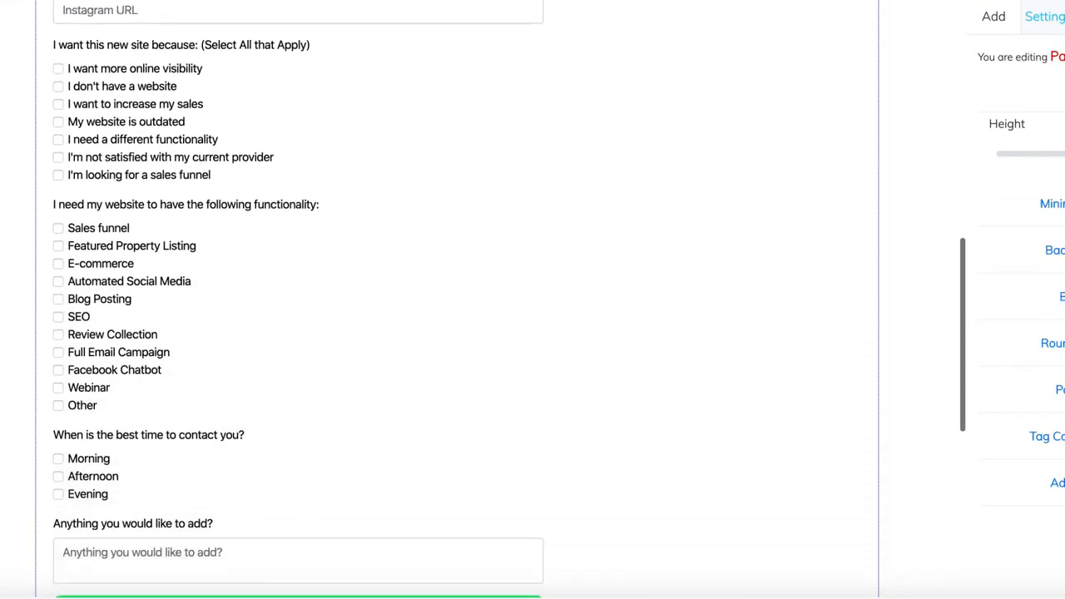
scroll(466, 300, "down", 2)
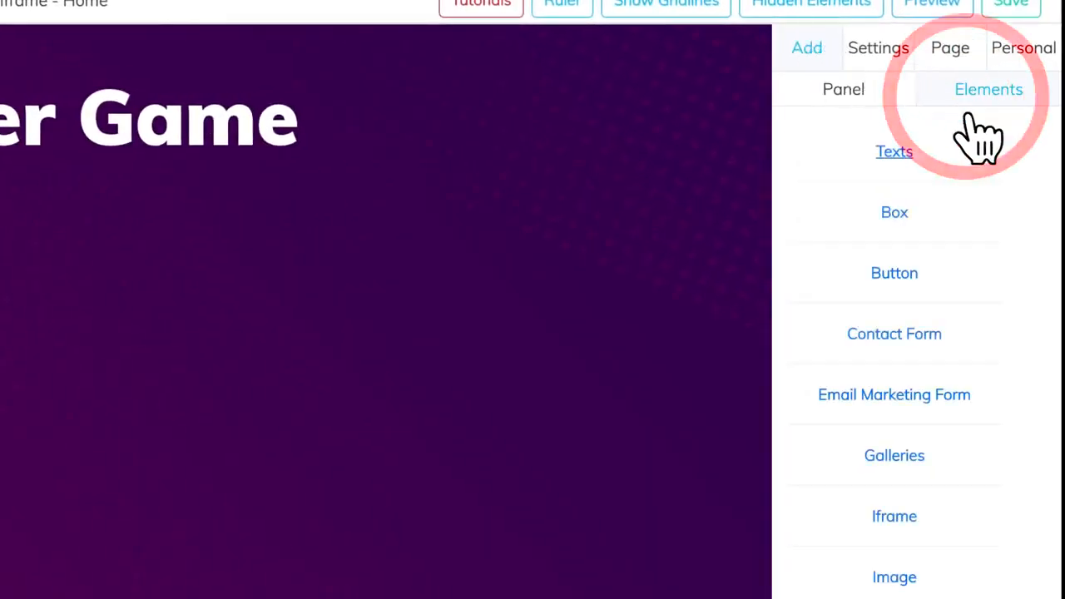
Add an iframe to the game page and apply the pasted embed code as its Embed Doc.
left_click(894, 516)
left_click_drag(894, 390, 482, 297)
left_click(851, 321)
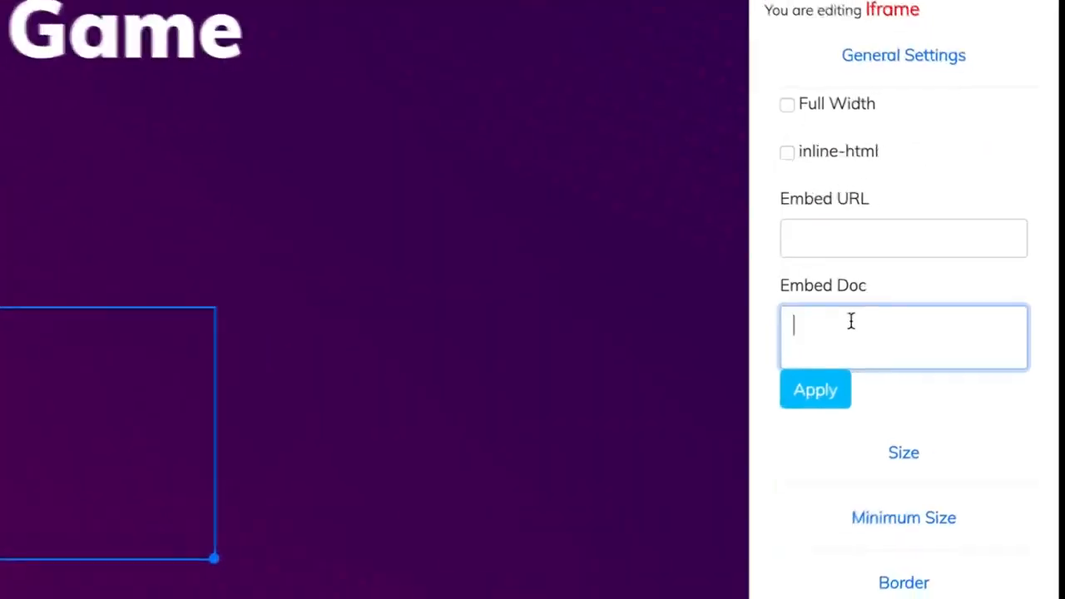
key("ctrl+v")
left_click(815, 390)
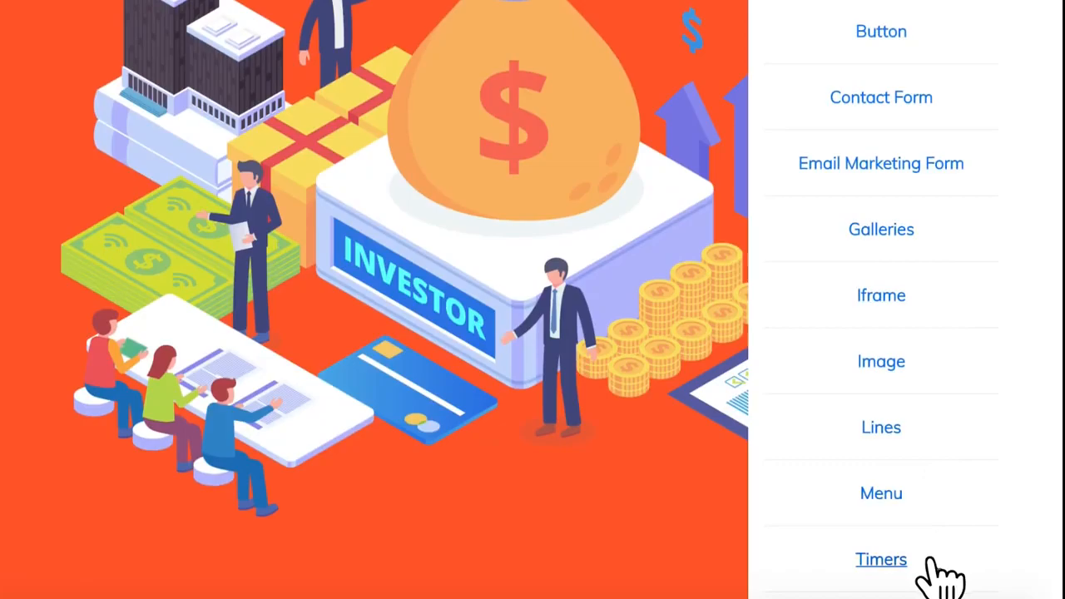
Add a timer element to the orange investor page.
left_click(931, 560)
scroll(936, 549, "down", 6)
left_click_drag(953, 368, 302, 232)
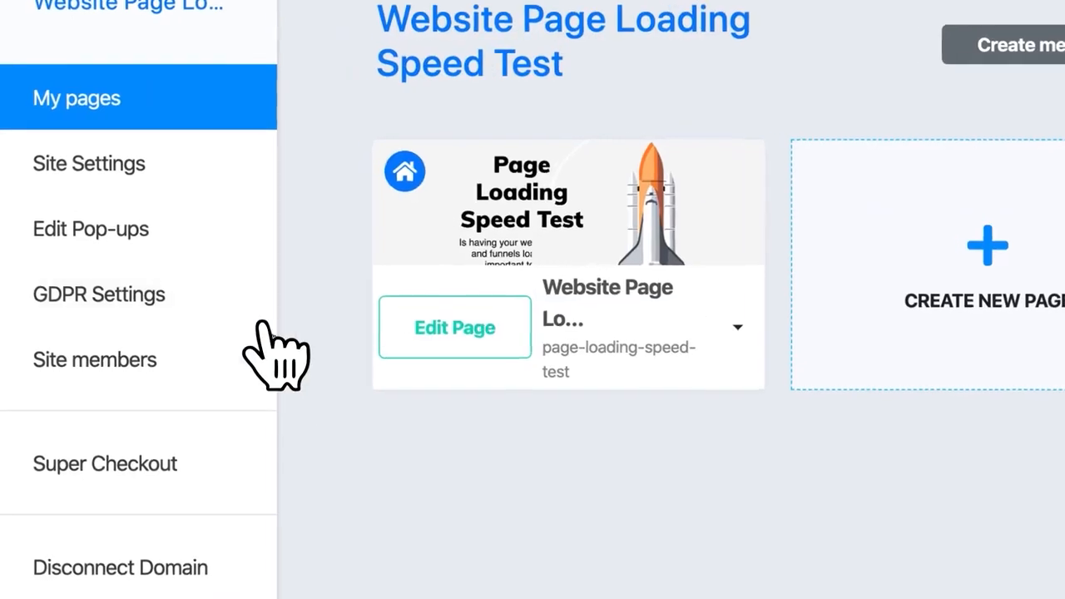
Create a new site pop-up and enter "Before you lev" for it.
left_click(212, 226)
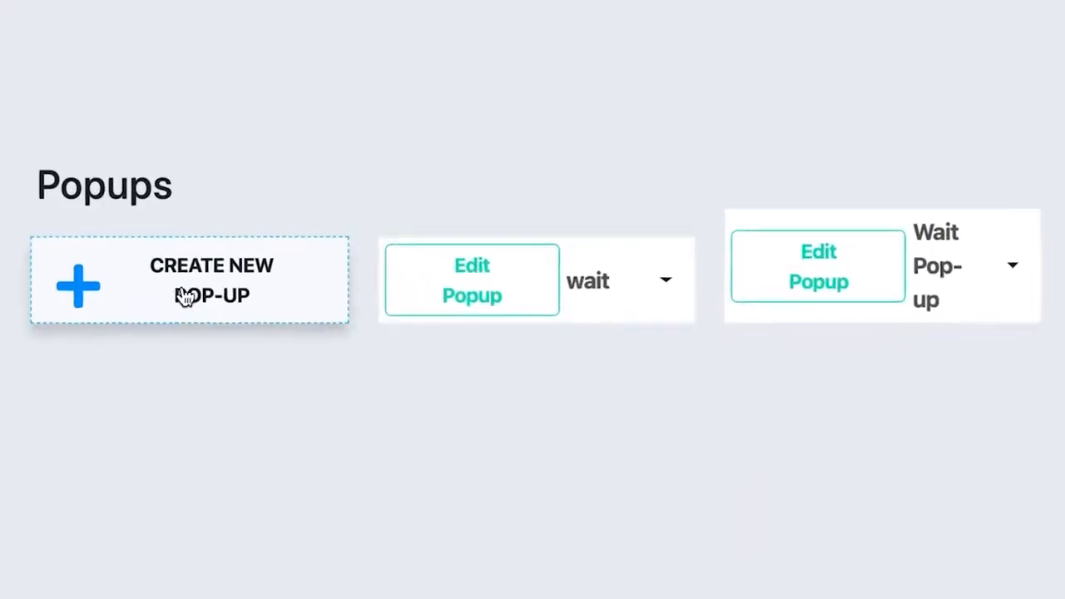
left_click(184, 297)
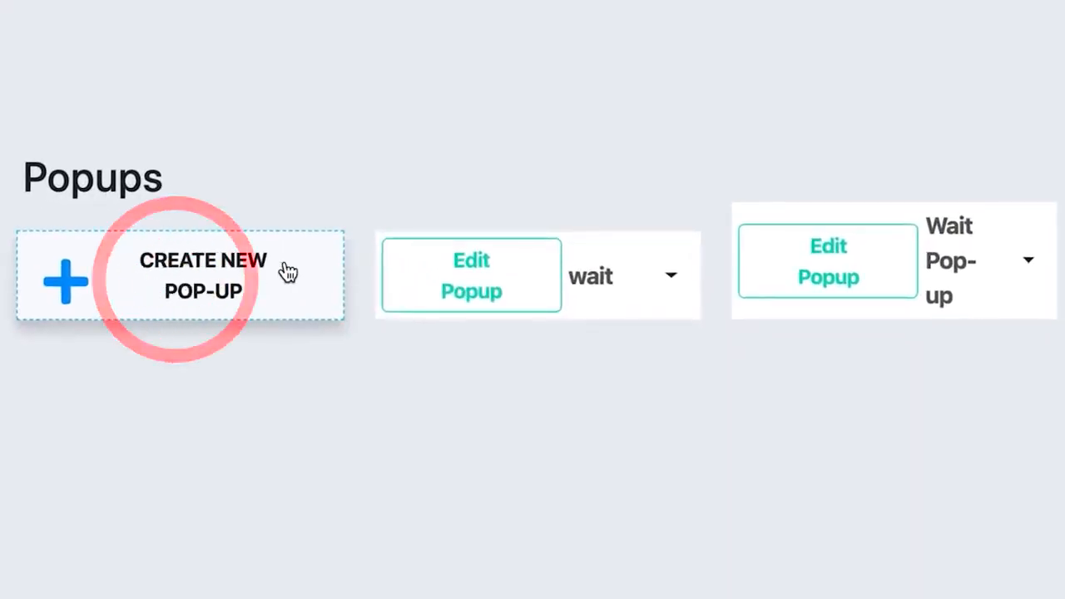
type("Before you lev")
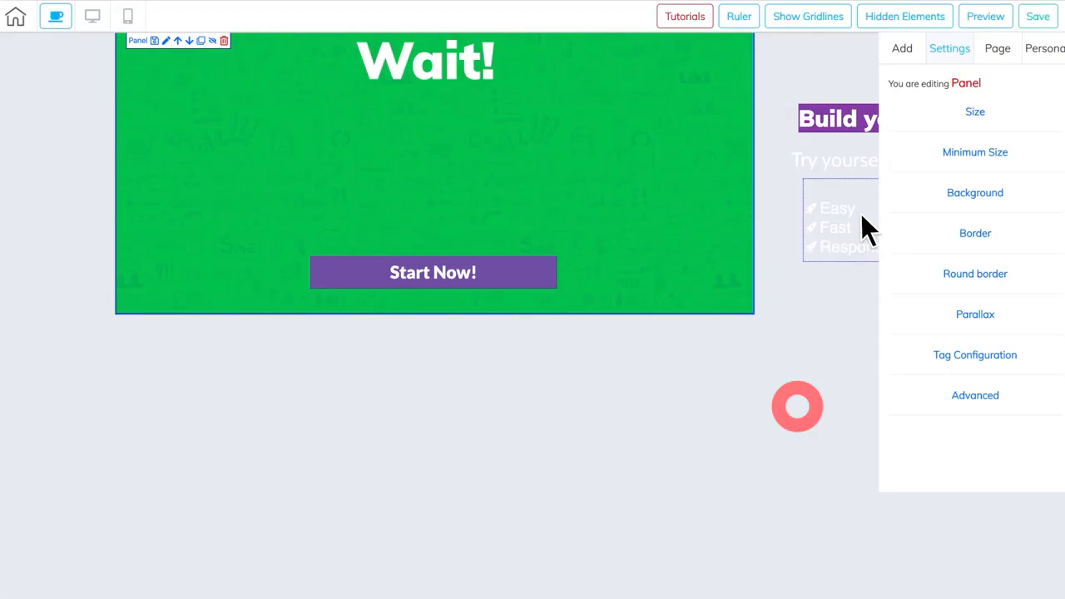
Move the "Build yo..." heading onto the green Wait! pop-up panel.
left_click_drag(823, 120, 244, 140)
left_click(980, 36)
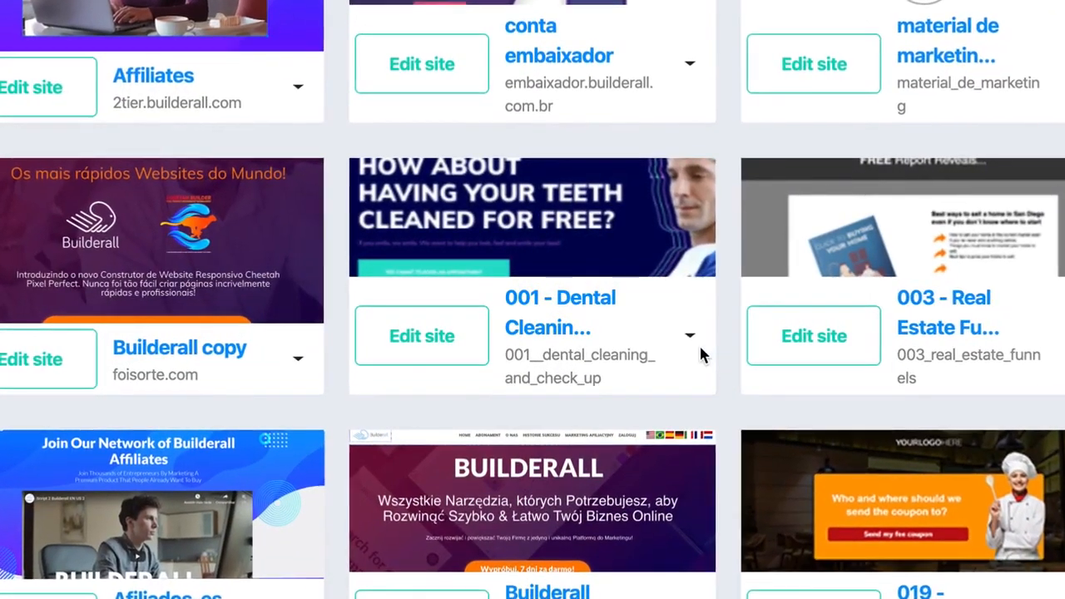
Start a transfer of the 001 - Dental Cleaning site.
left_click(687, 347)
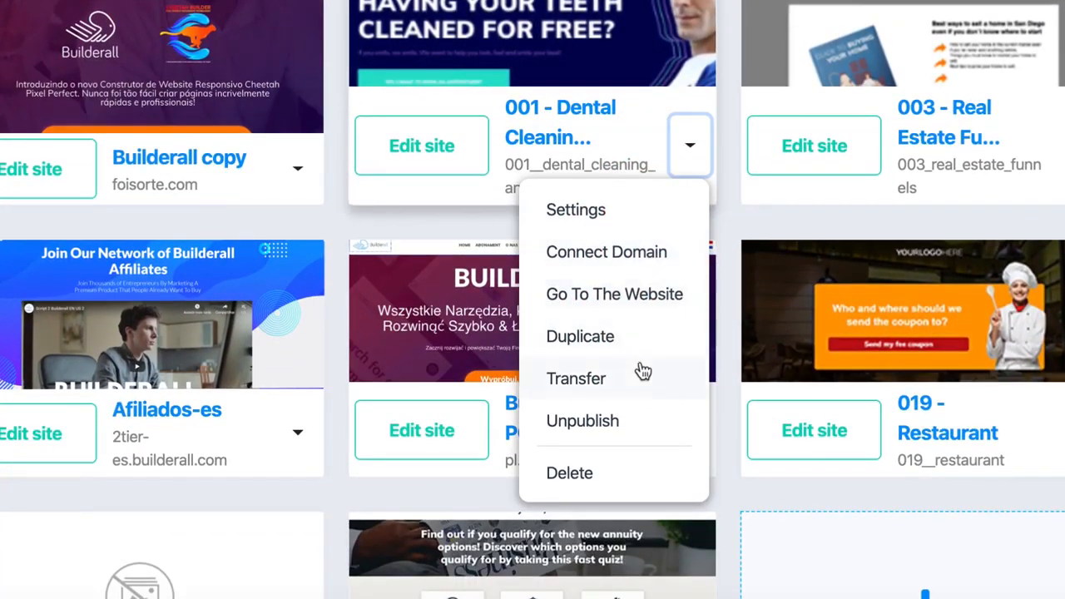
left_click(643, 371)
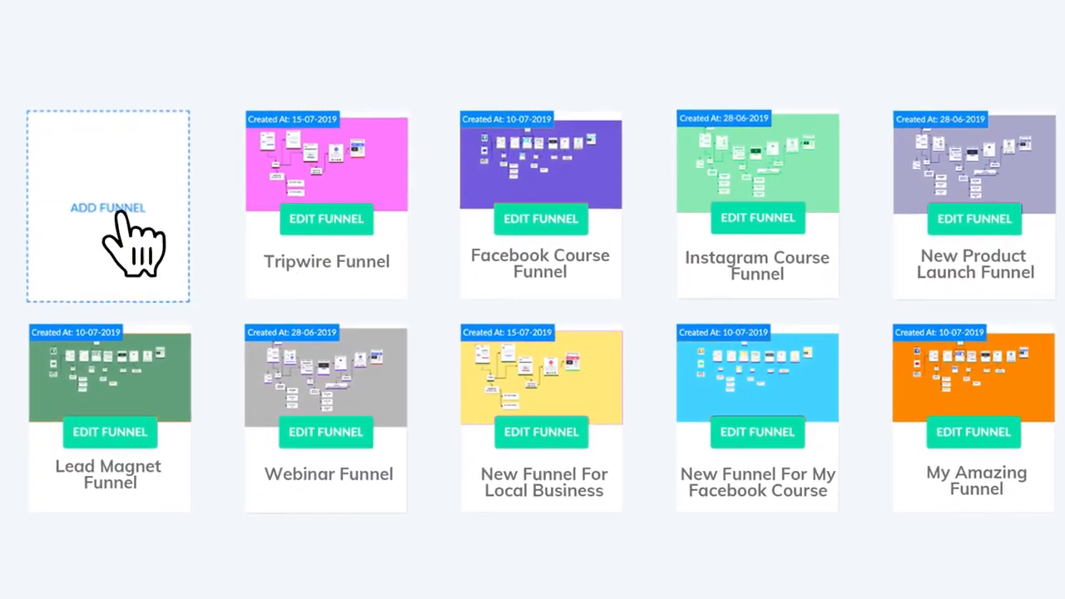
Create a new funnel titled "My lead Magnet Funnel" and open its blank canvas.
left_click(110, 218)
type("My lead Magnet Funnel")
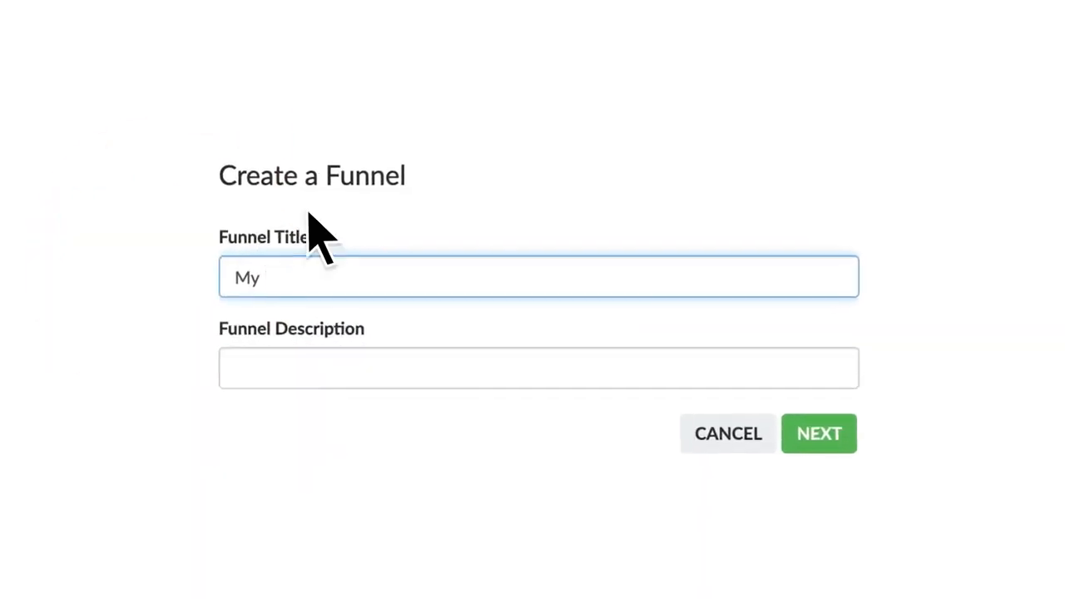
left_click(850, 449)
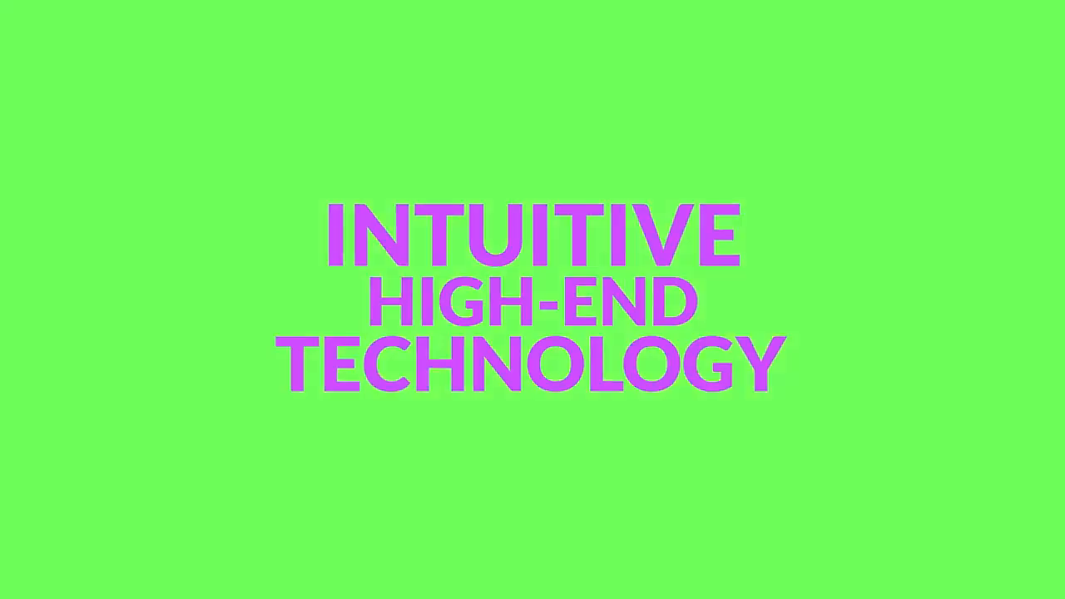
left_click(782, 277)
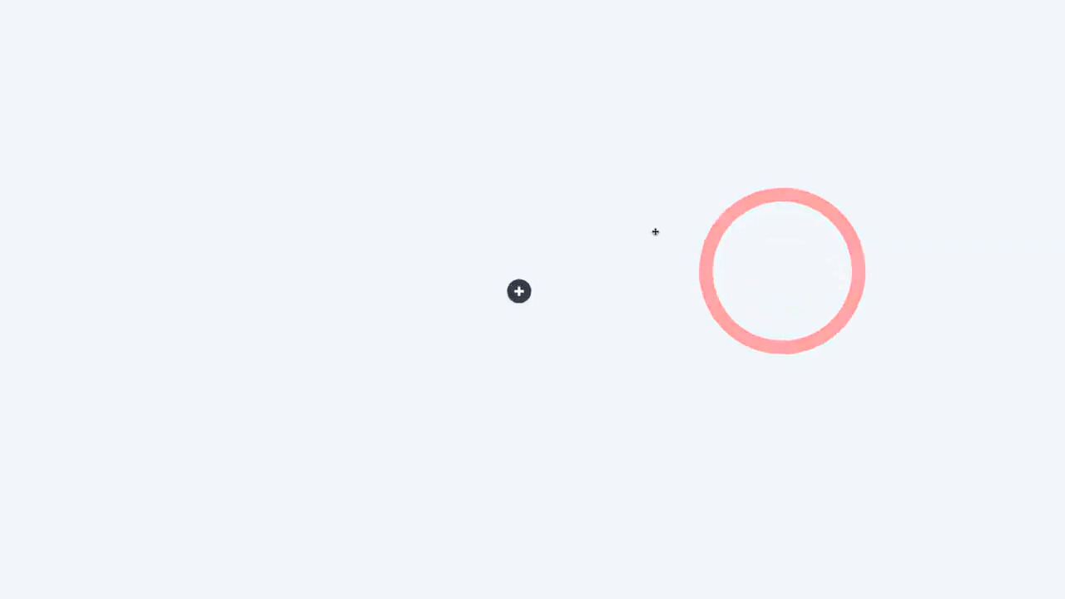
Add a first element to the empty funnel canvas.
left_click(518, 299)
scroll(577, 221, "down", 2)
left_click(449, 346)
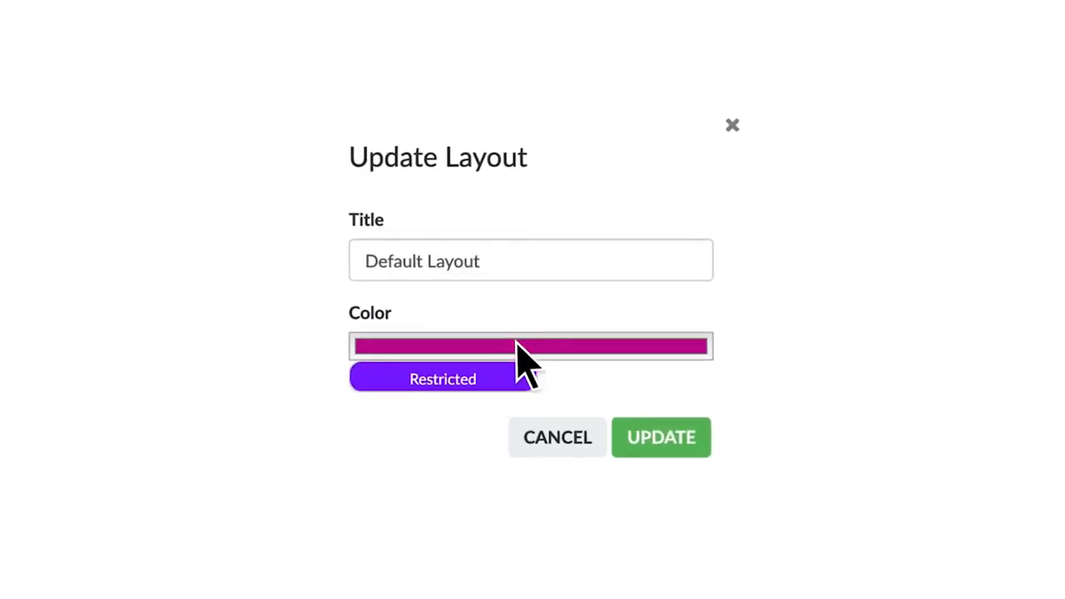
Open the color choices for the Default Layout and update the layout.
left_click(523, 357)
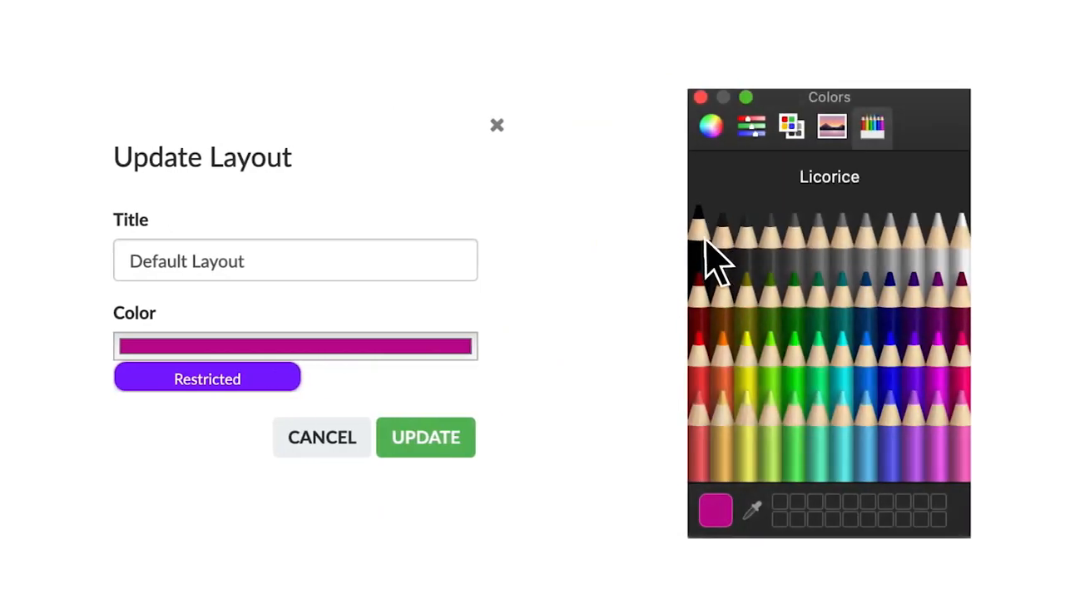
left_click(432, 439)
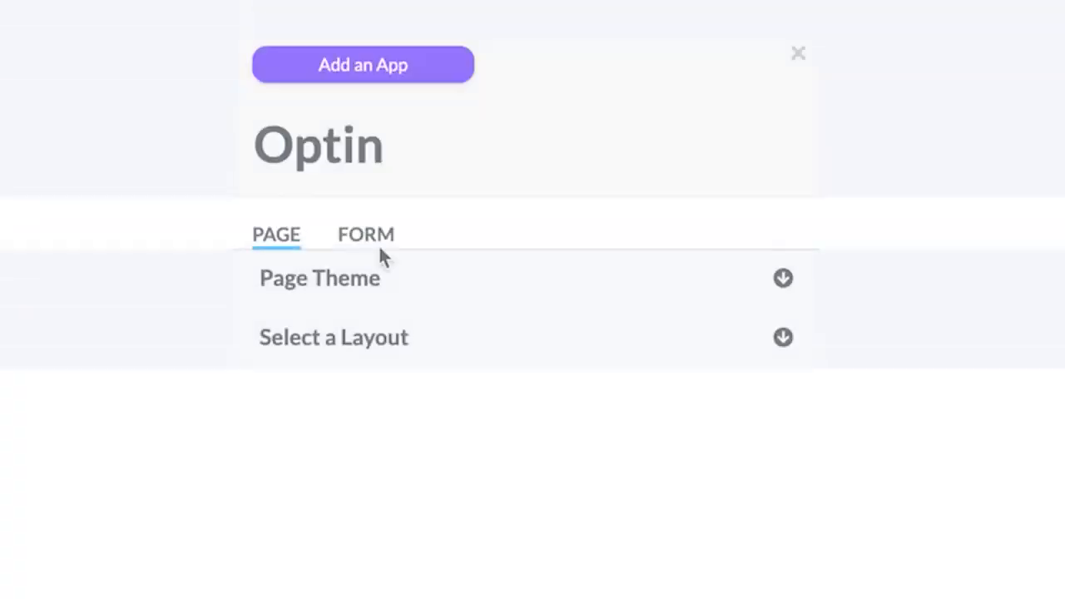
Connect the Optin page's form to the MailingBoss service and the Facebook Ads Course Module 1 list.
left_click(384, 244)
left_click(414, 424)
left_click(404, 455)
left_click(390, 533)
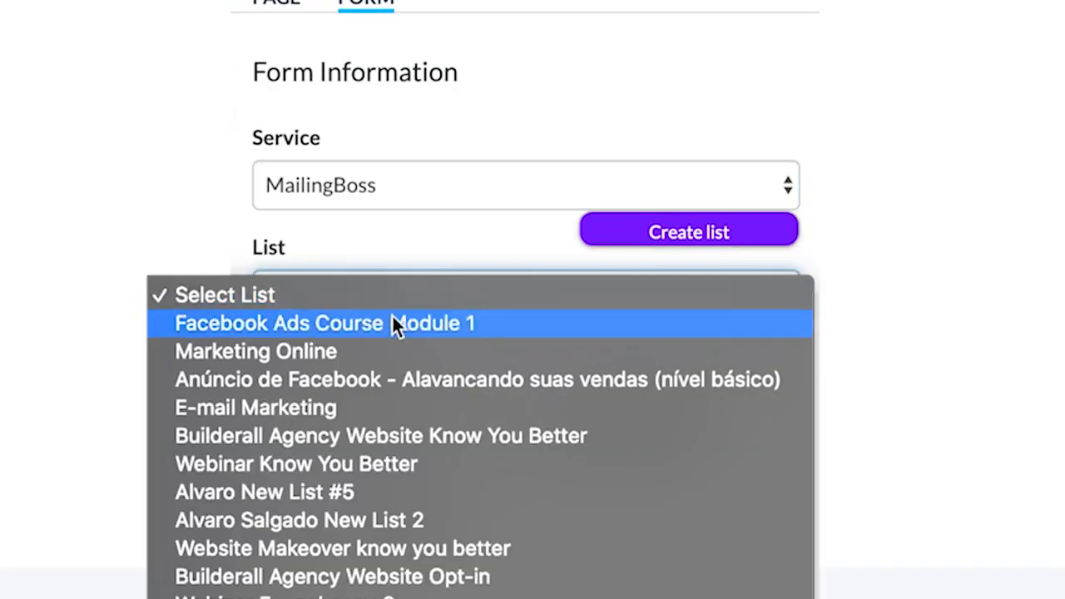
left_click(392, 323)
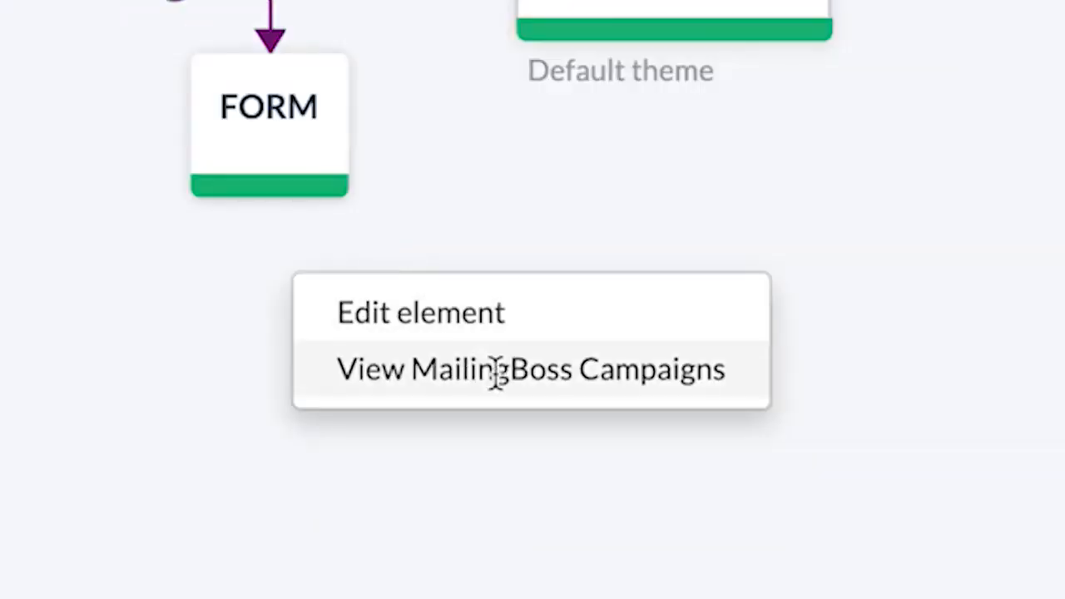
Create a MailingBoss campaign sequence named Facebook Ads Campaign with 4 emails, sent to future users.
left_click(499, 423)
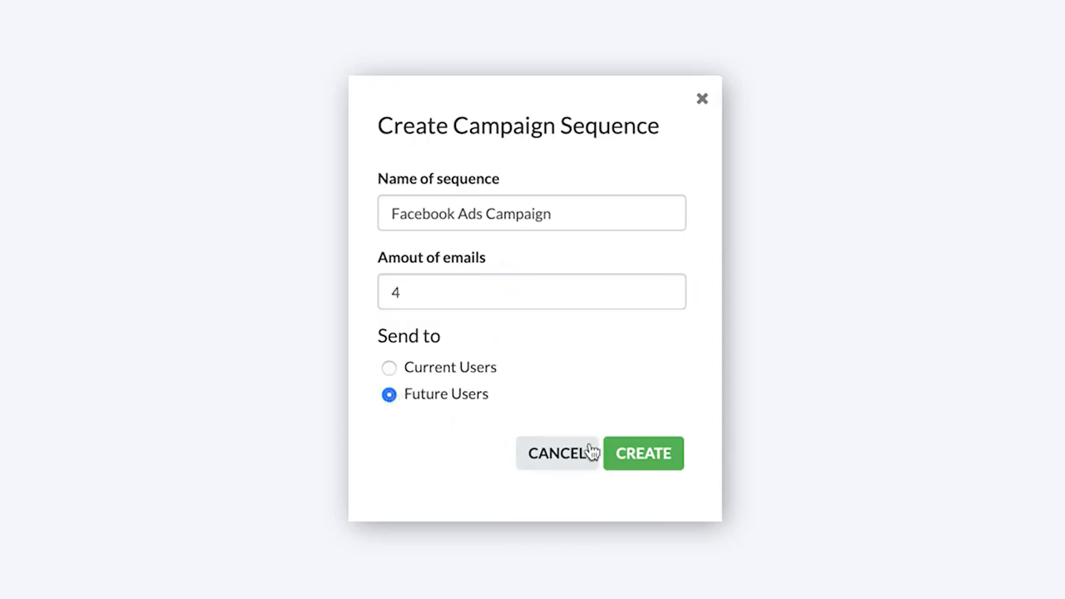
left_click(642, 459)
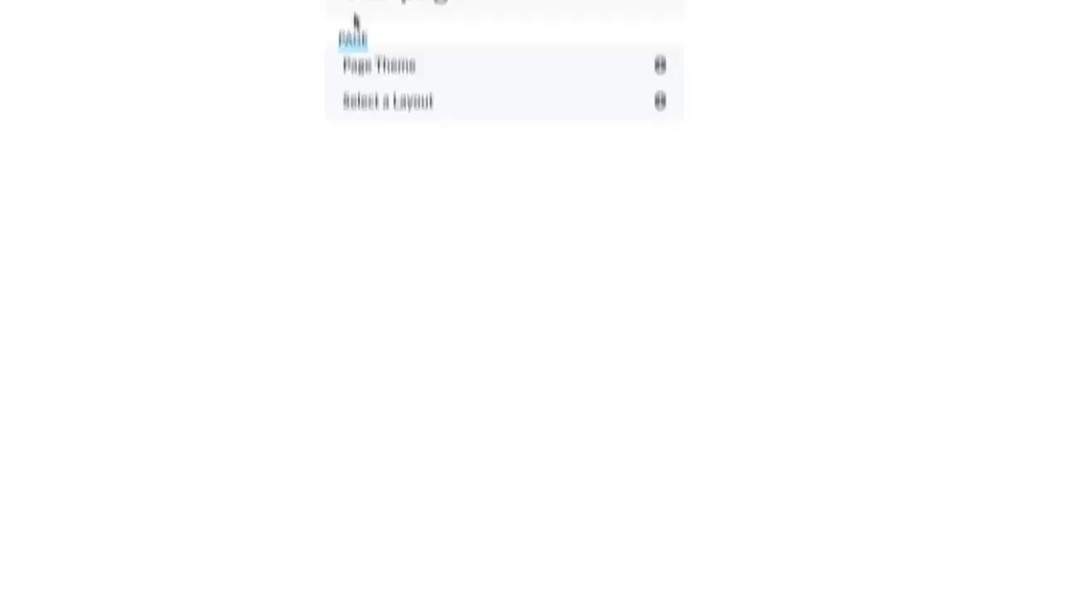
scroll(421, 42, "up", 2)
mouse_move(420, 42)
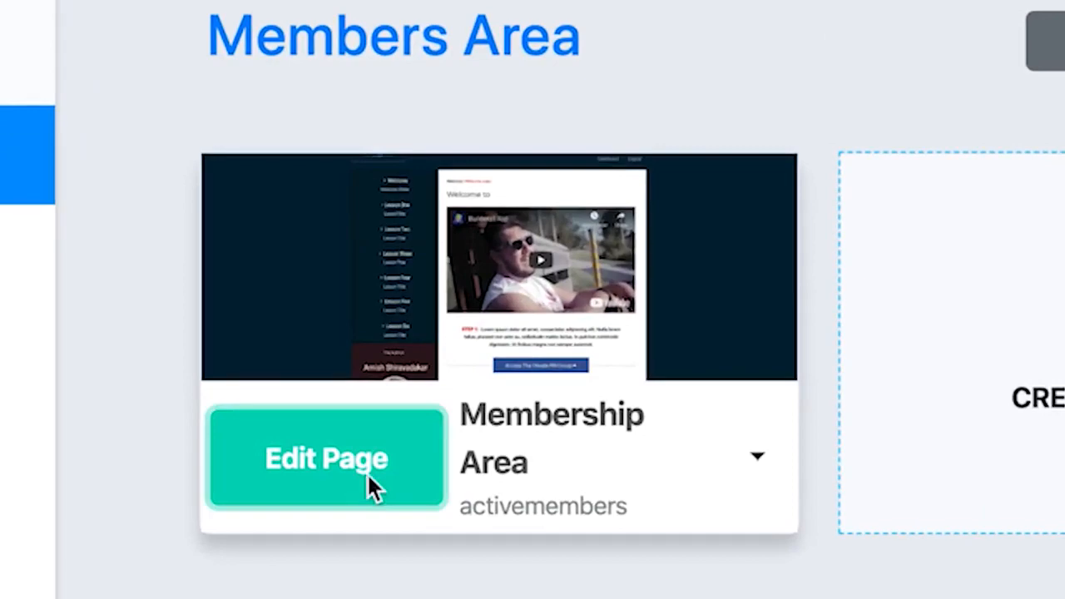
Open the Membership Area page for editing, review its lesson layout and save the page.
left_click(359, 434)
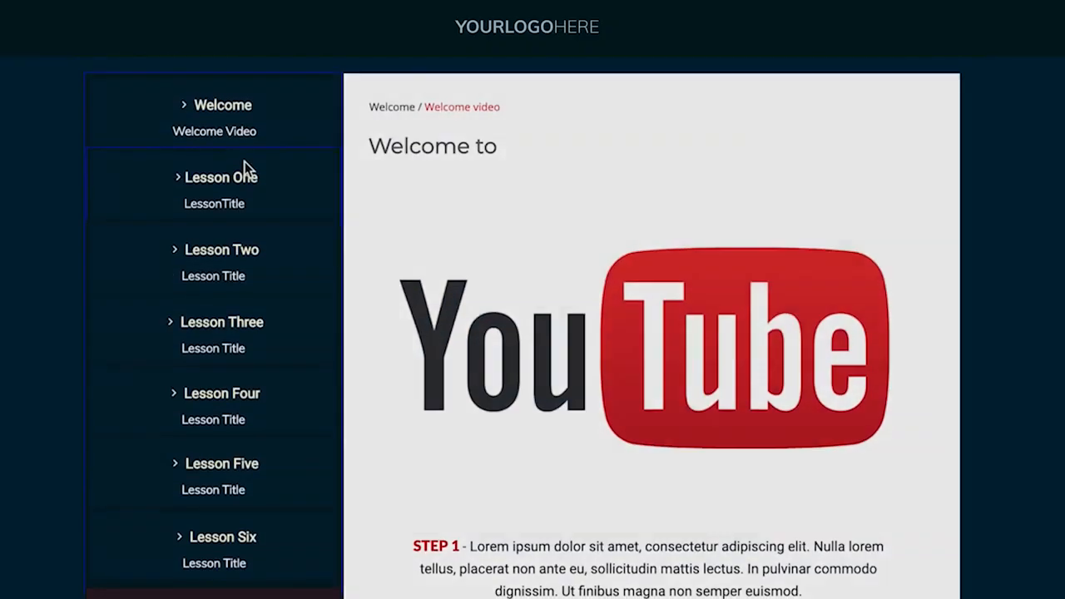
scroll(244, 161, "down", 3)
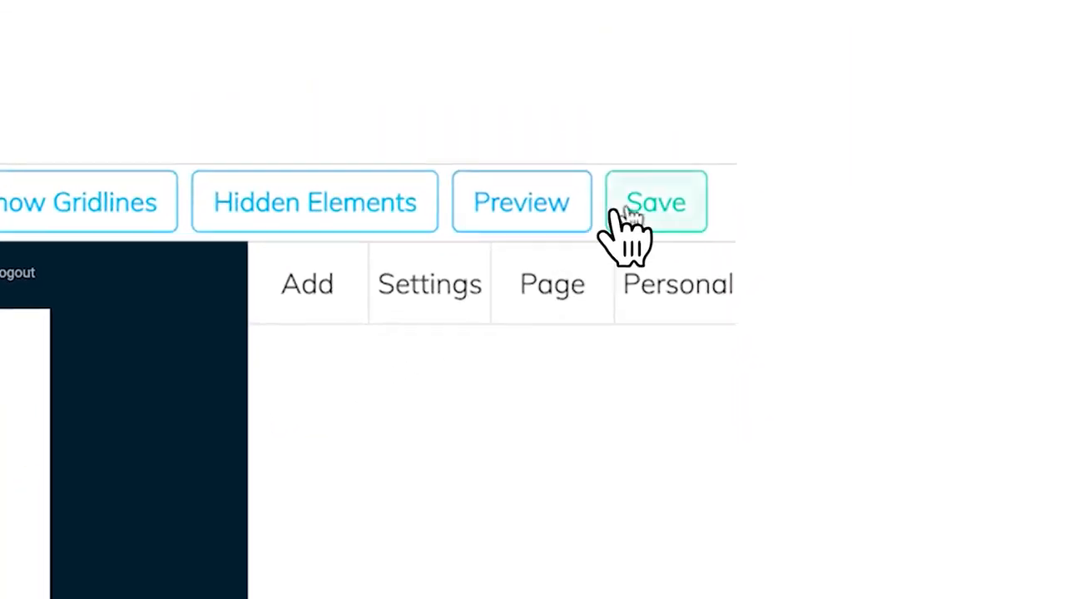
left_click(1023, 13)
left_click(597, 235)
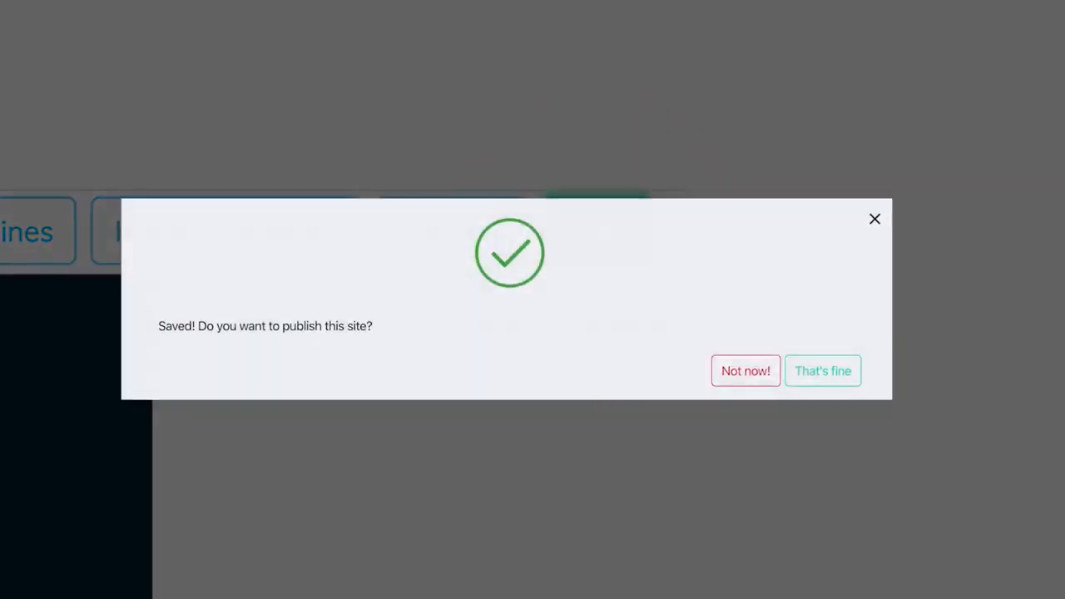
Publish the saved site and open the additional options of the Members Area site in the site list.
left_click(824, 371)
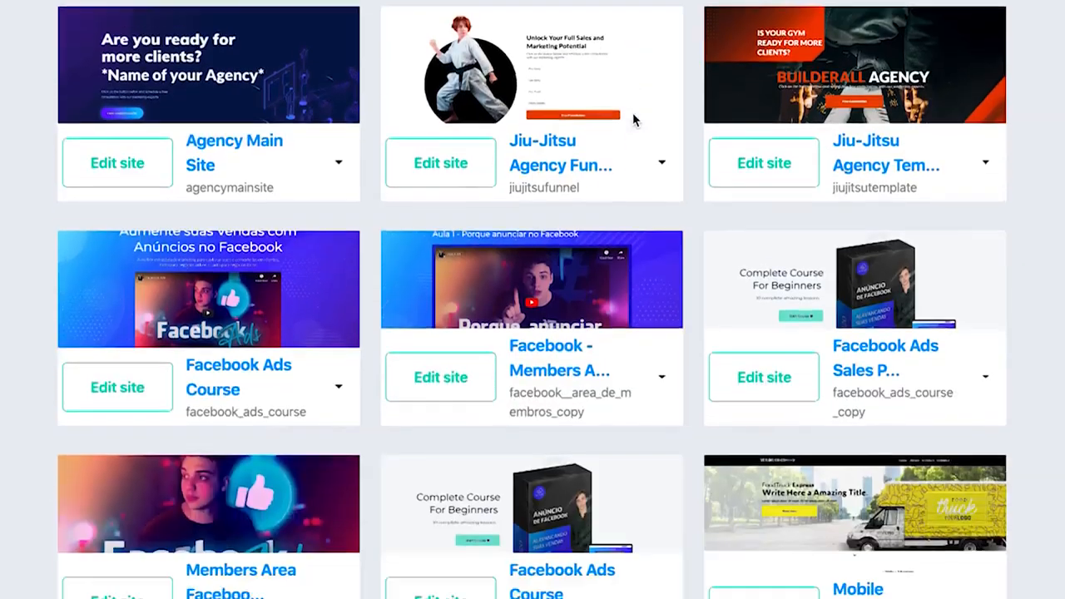
scroll(632, 112, "down", 10)
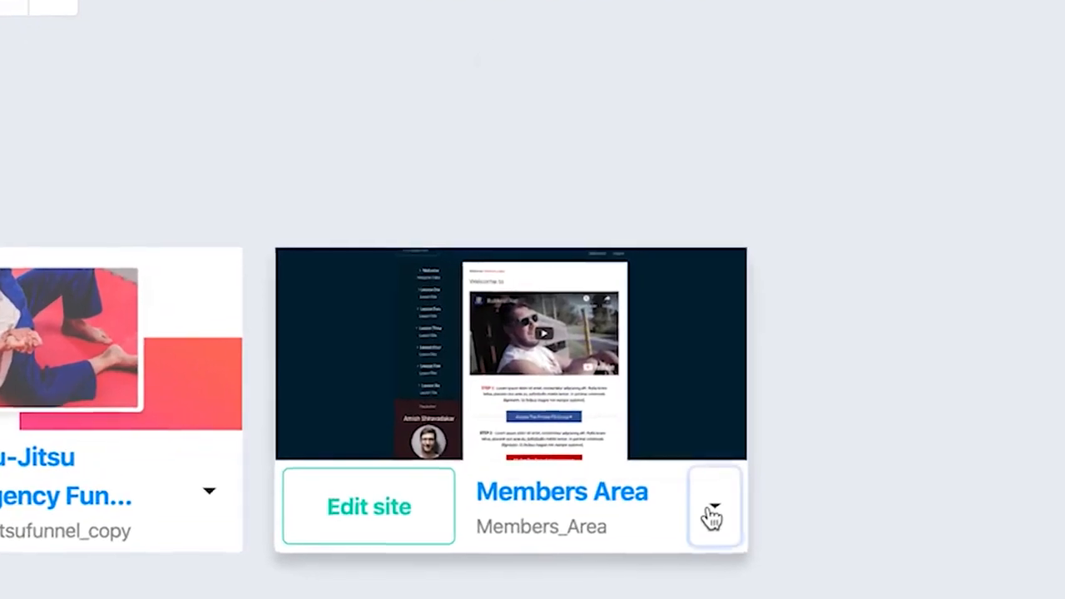
left_click(985, 567)
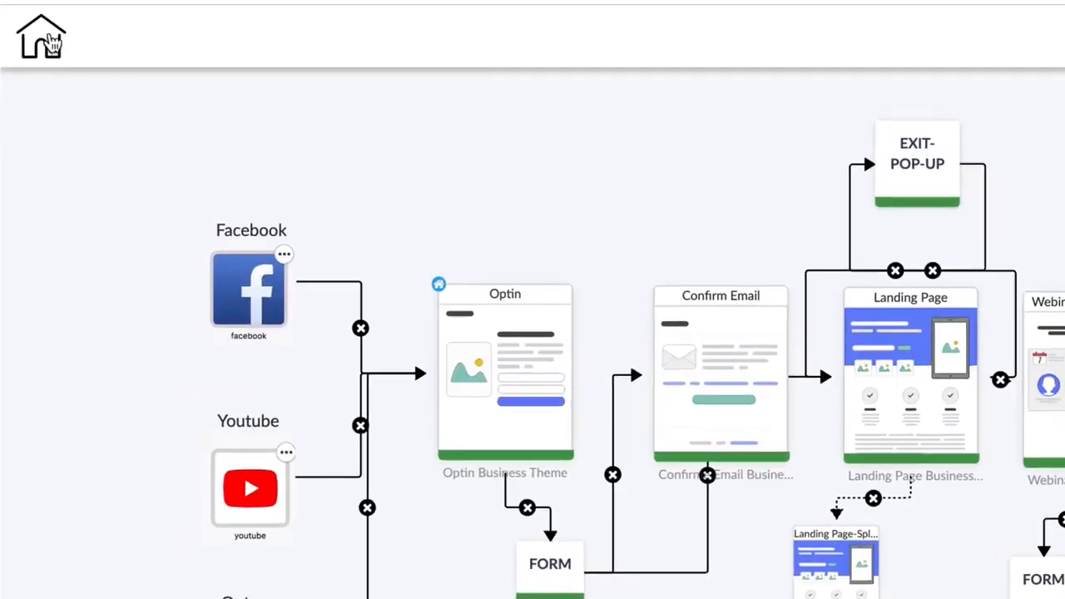
Return to the funnel list and open the sharing option for the Lead Magnet Funnel.
left_click(44, 36)
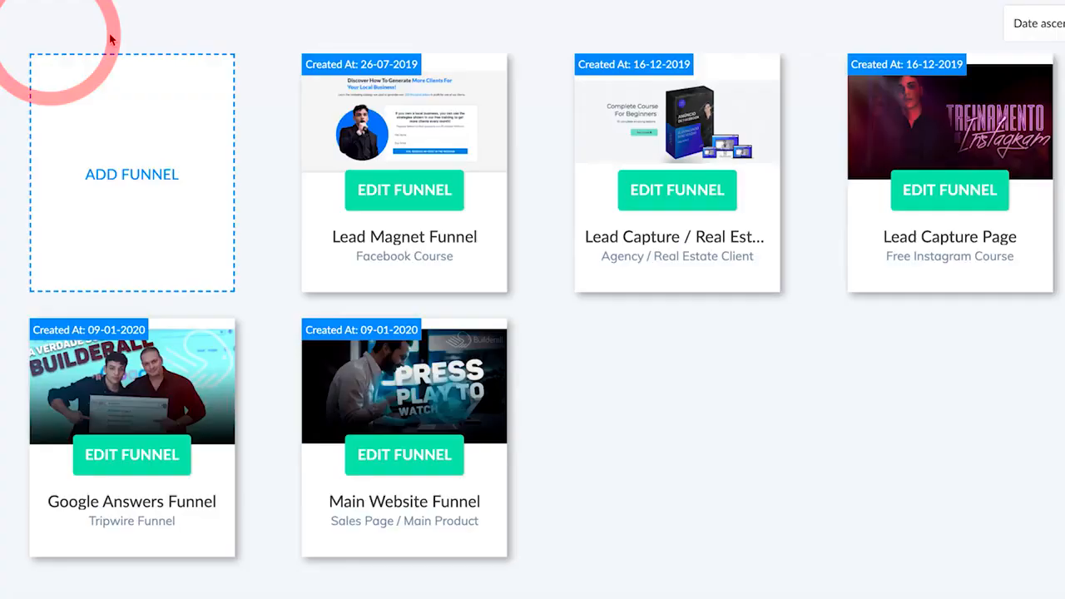
mouse_move(321, 120)
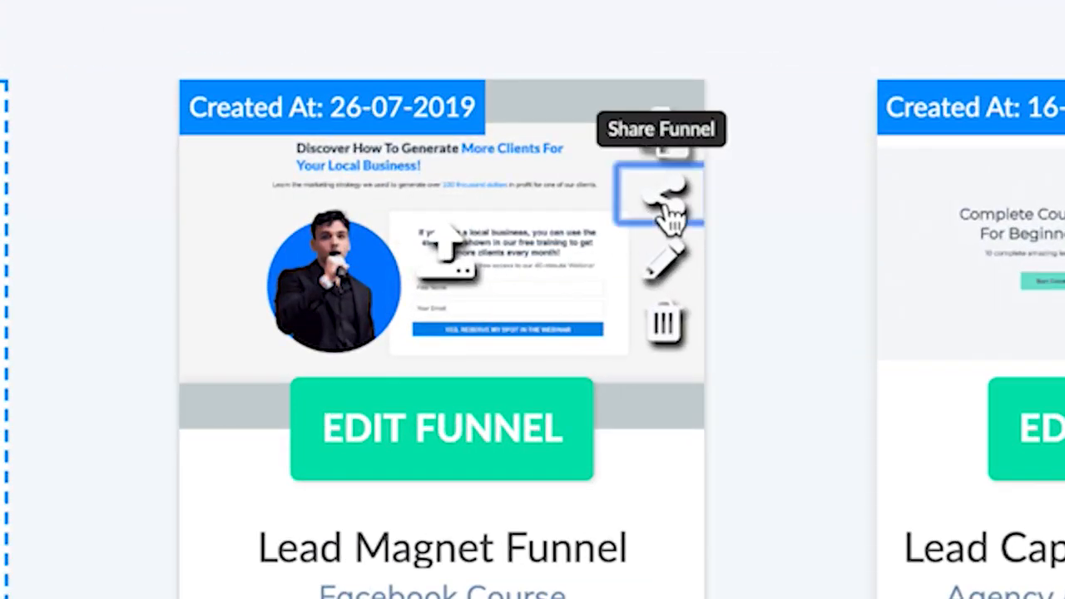
left_click(667, 208)
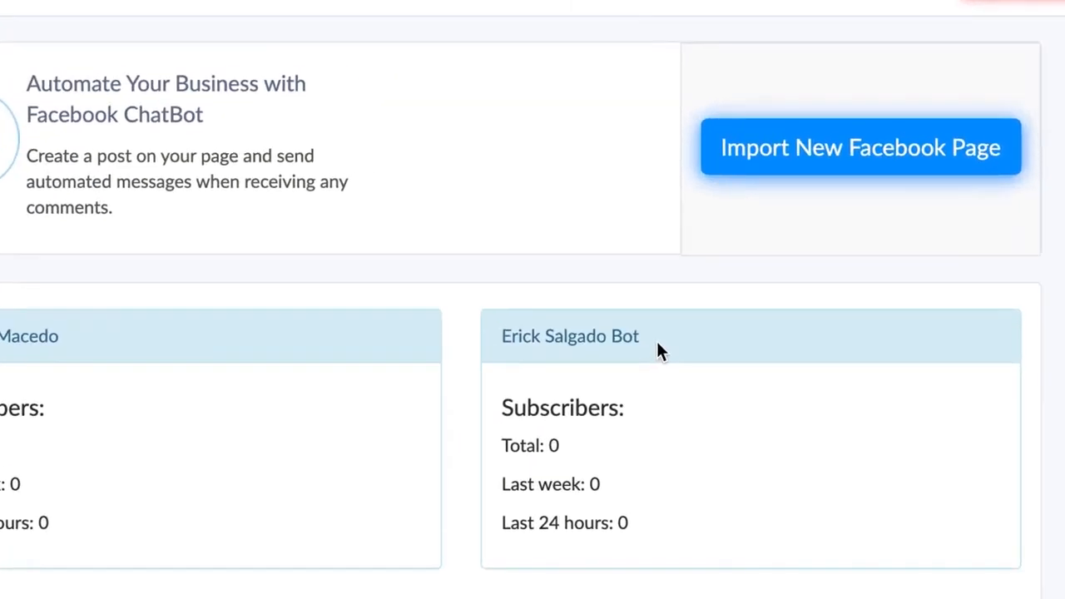
Start importing a new Facebook page into the Facebook ChatBot and create a new flow.
left_click(861, 163)
left_click(1009, 302)
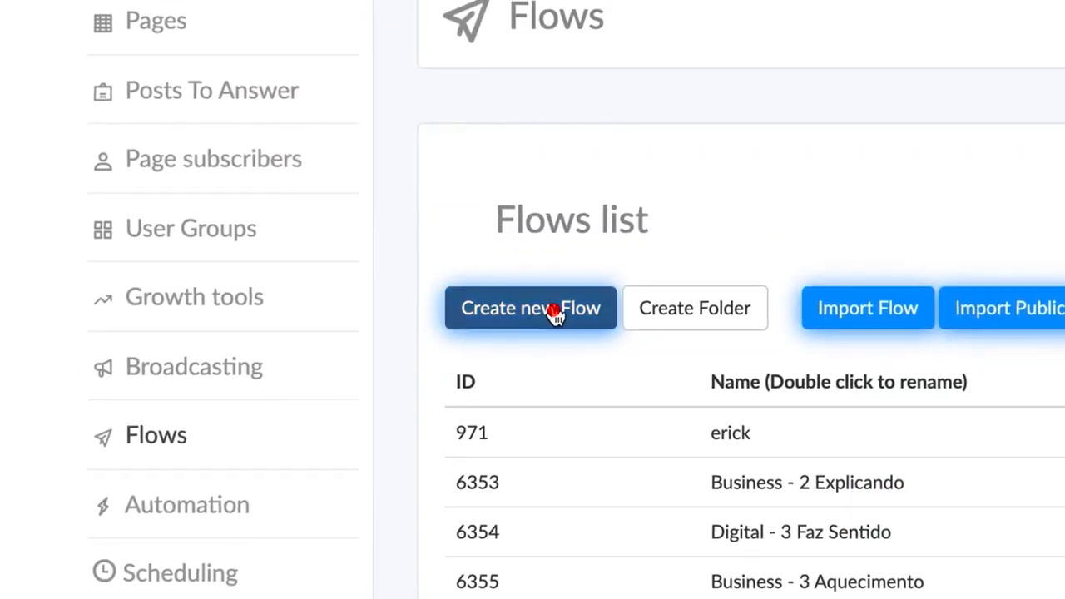
left_click(549, 294)
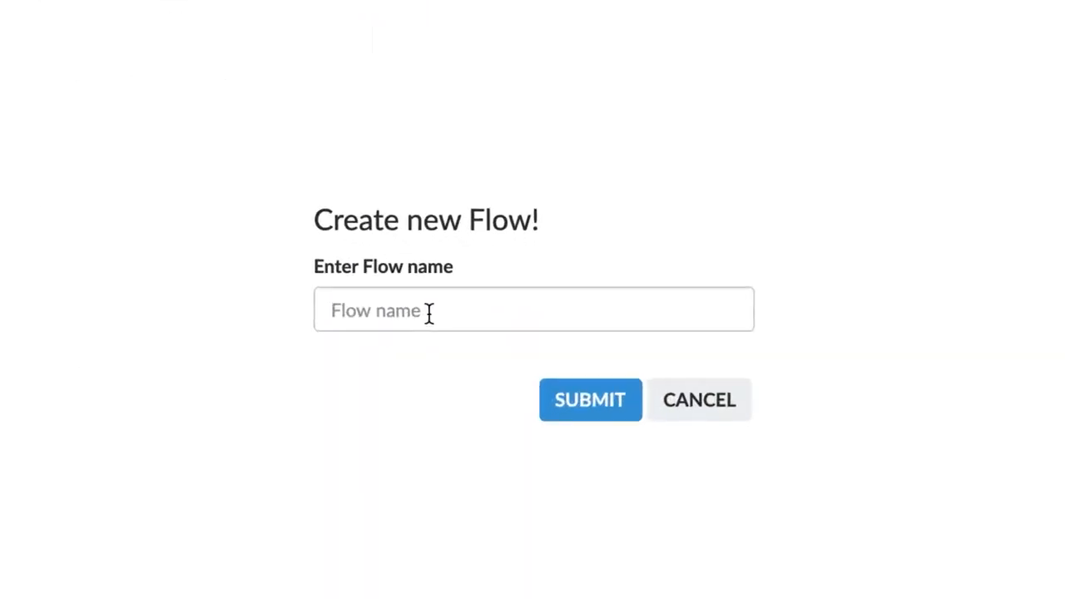
left_click(611, 408)
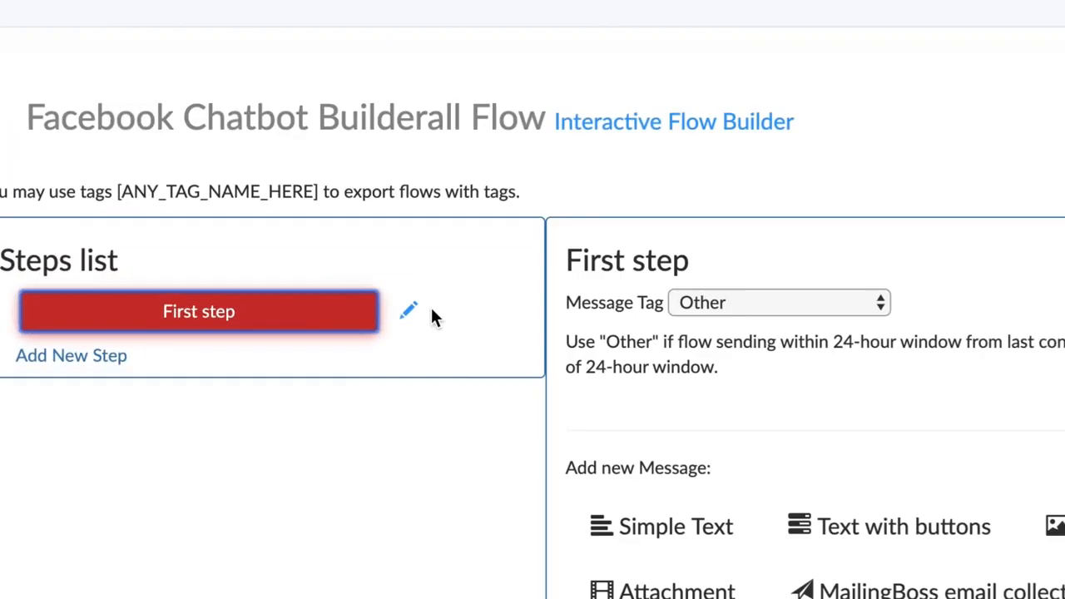
Rename the flow's first step as Welcome.
left_click(406, 312)
type("Welcome")
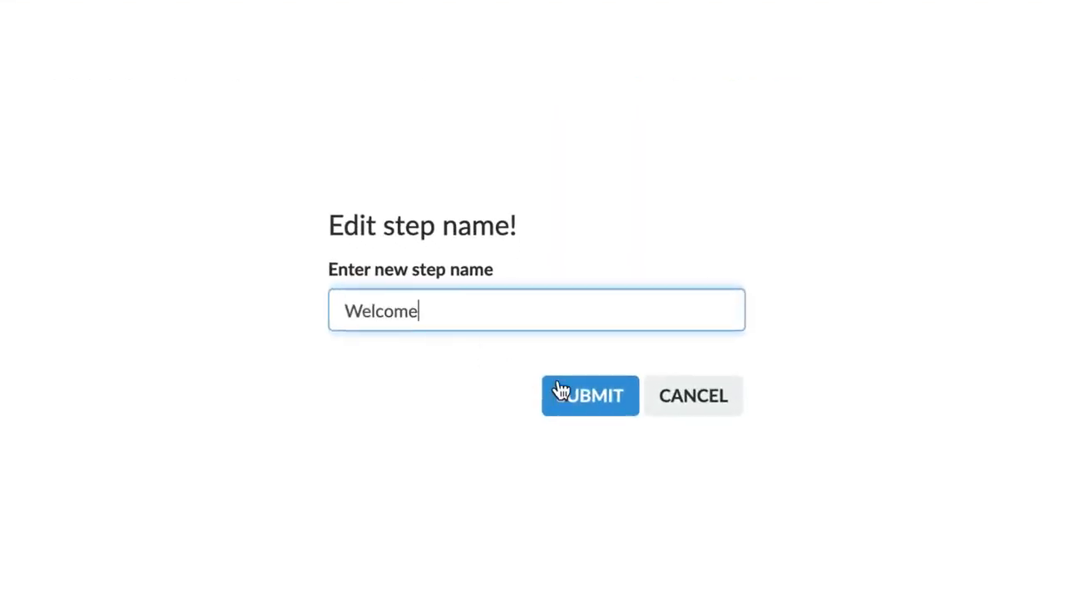
left_click(589, 395)
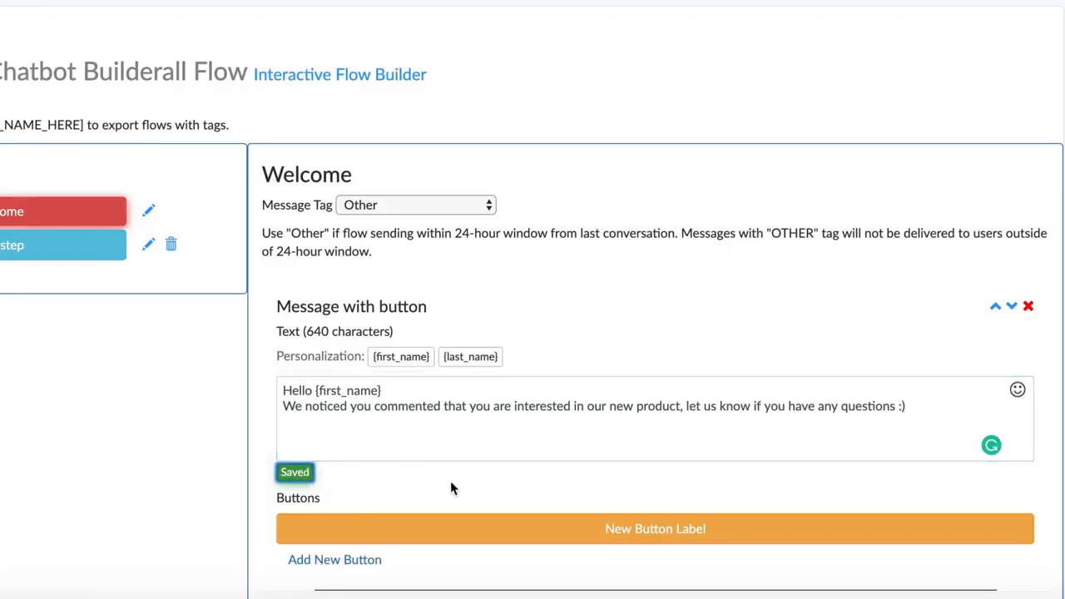
Label the Welcome message's button "Know more!", choose its action and fill in the value for that action.
scroll(436, 480, "down", 3)
left_click(566, 391)
type("Know mor")
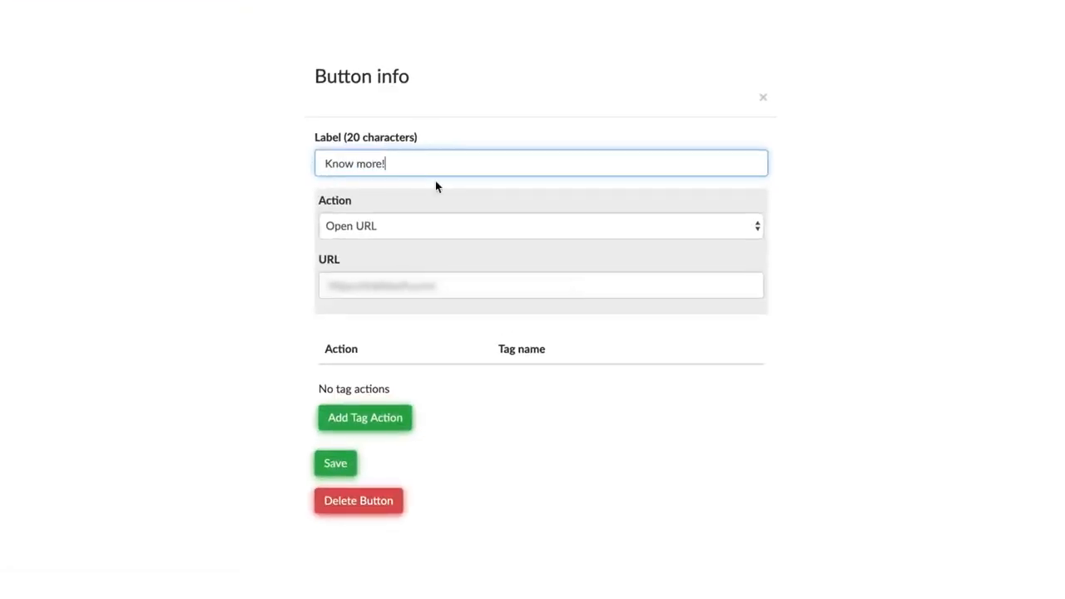
left_click(427, 226)
left_click(426, 240)
triple_click(423, 285)
type("12345678")
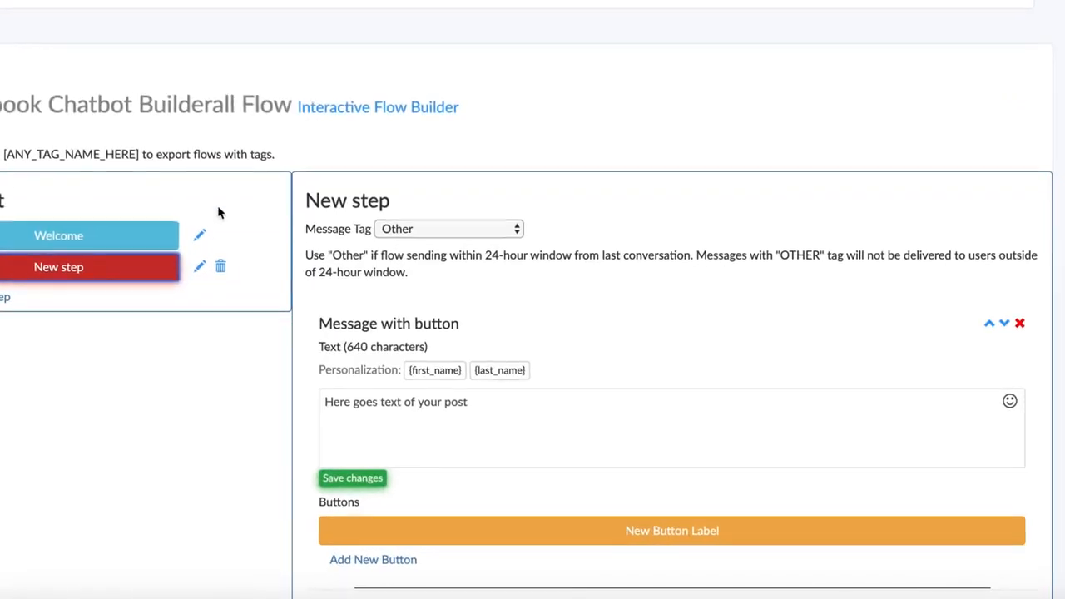
Open the message tag choices for the new step of the chatbot flow.
left_click(503, 231)
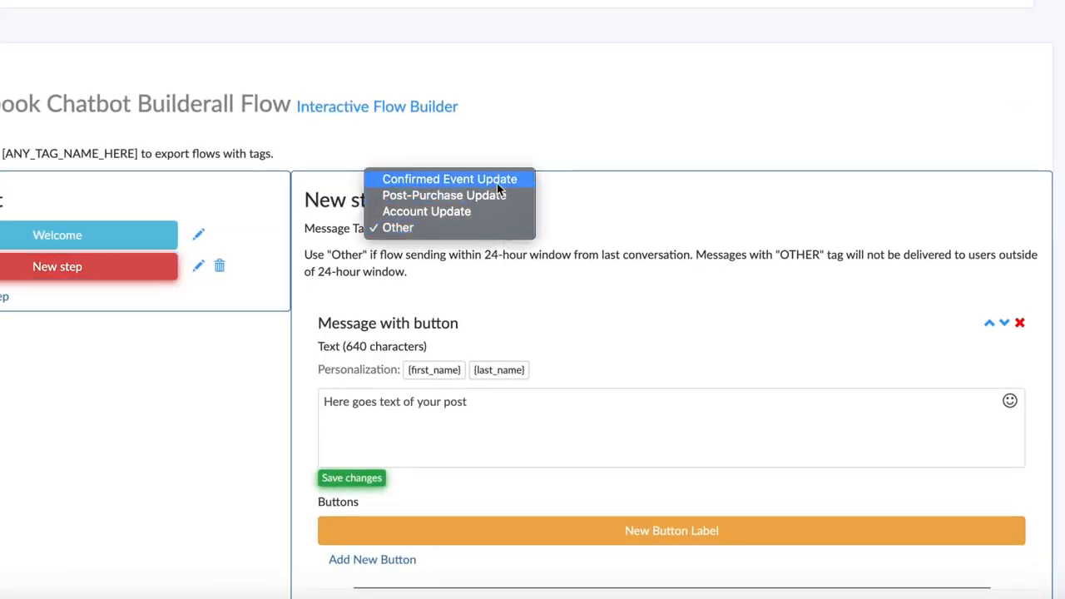